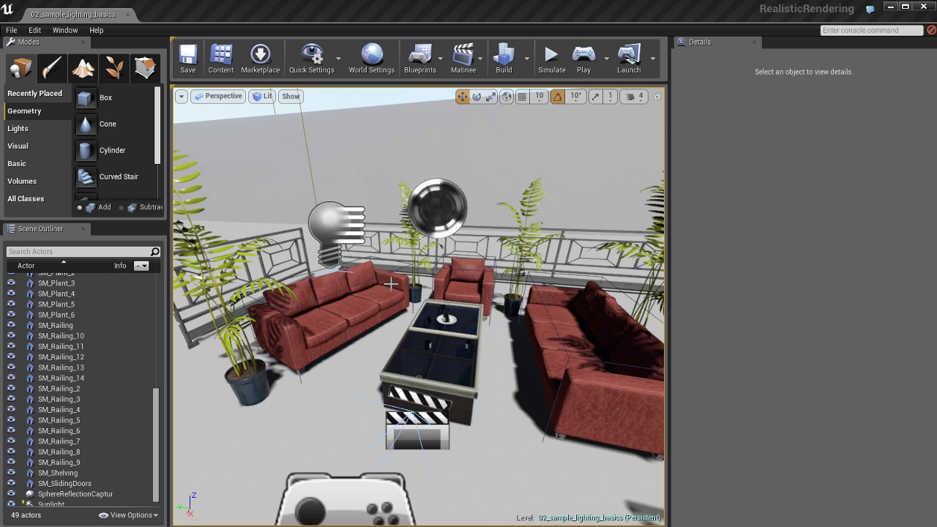
Step: Select the Sunlight directional light and bring the view close to the left red sofa
{"action": "left_click", "coordinate": [335, 222]}
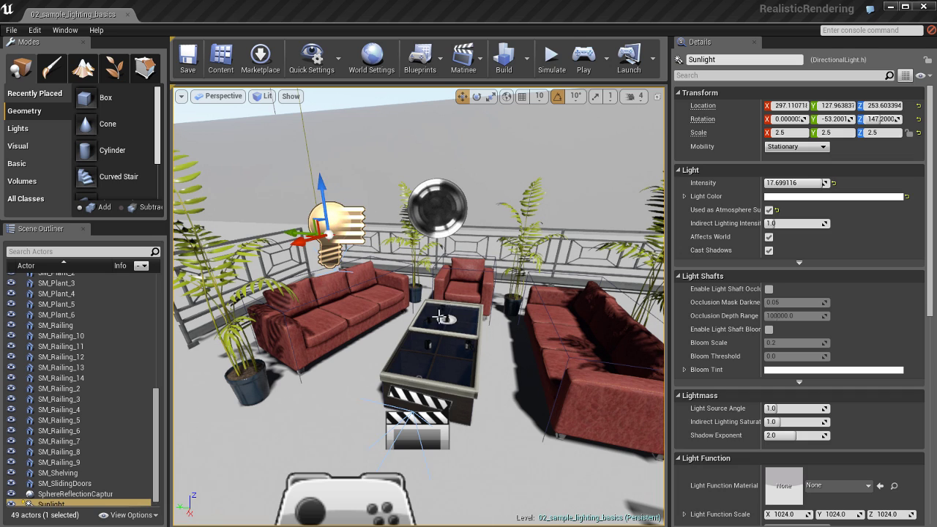
{"action": "key", "text": "F2"}
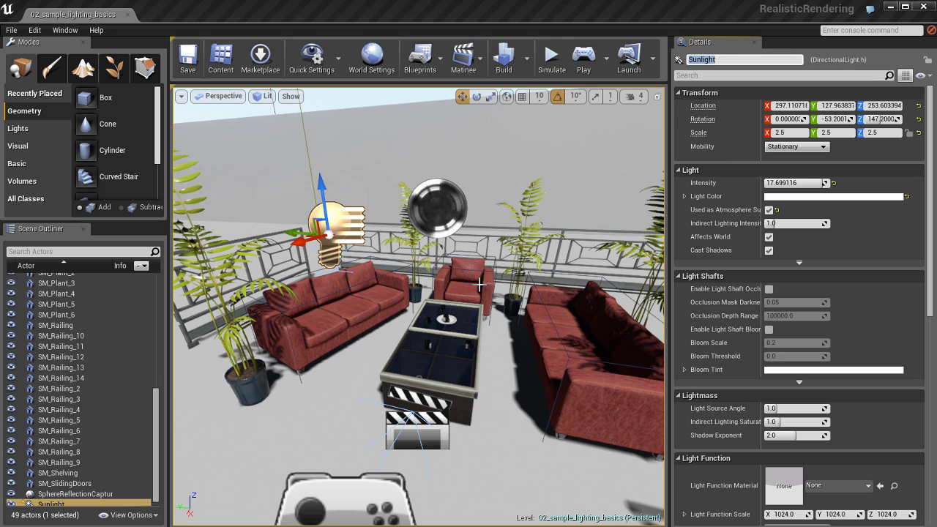
{"action": "key", "text": "1"}
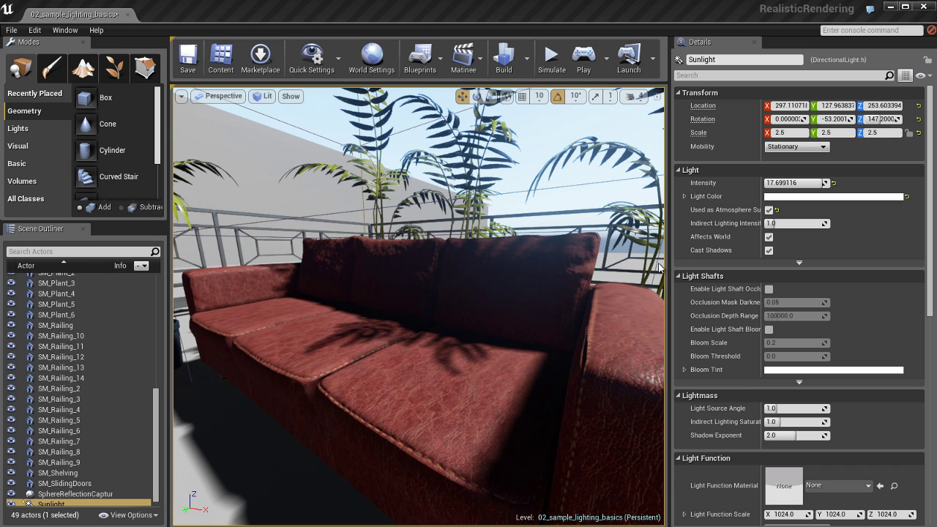
Step: Set the Sunlight's Light Intensity to 18.0
{"action": "left_click", "coordinate": [805, 183]}
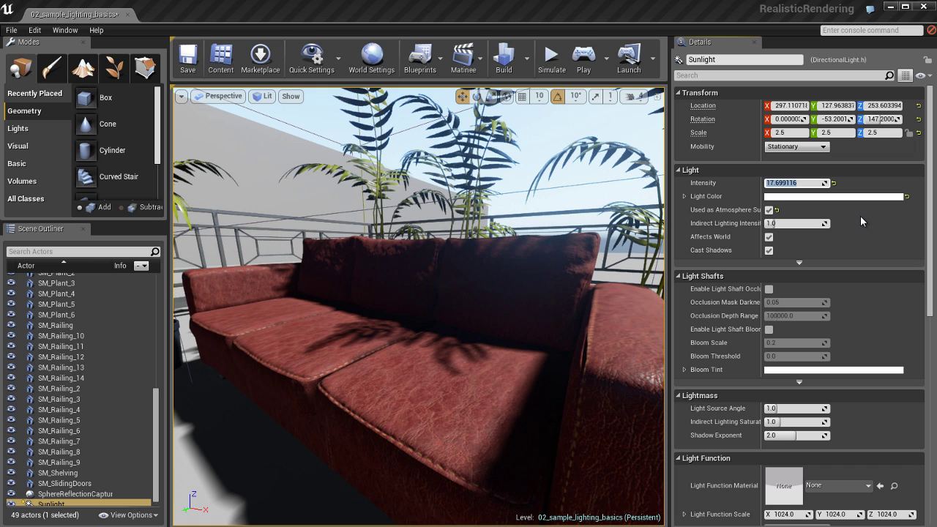
{"action": "type", "text": "18"}
{"action": "key", "text": "Return"}
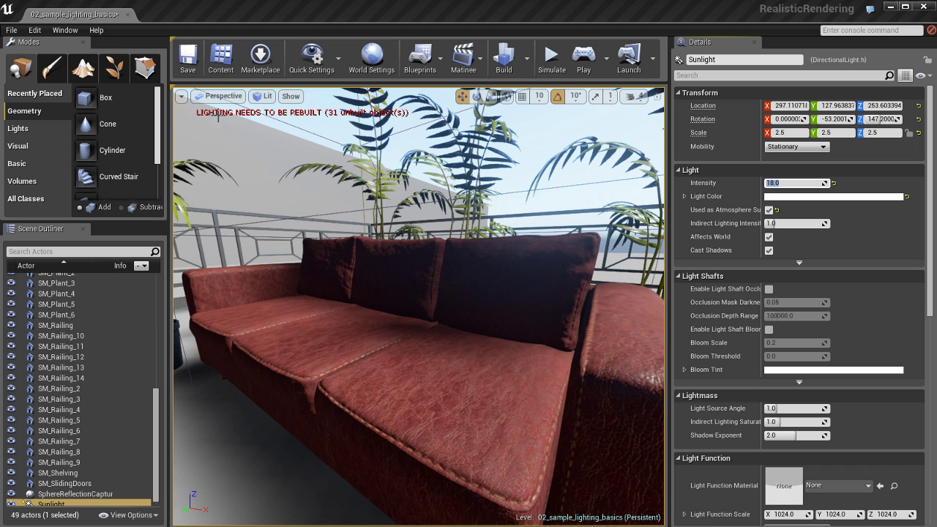
Step: Nudge the camera around the sofa and toggle between Wireframe and Lit view modes
{"action": "left_click_drag", "start_coordinate": [302, 170], "coordinate": [301, 166]}
{"action": "key", "text": "alt+2"}
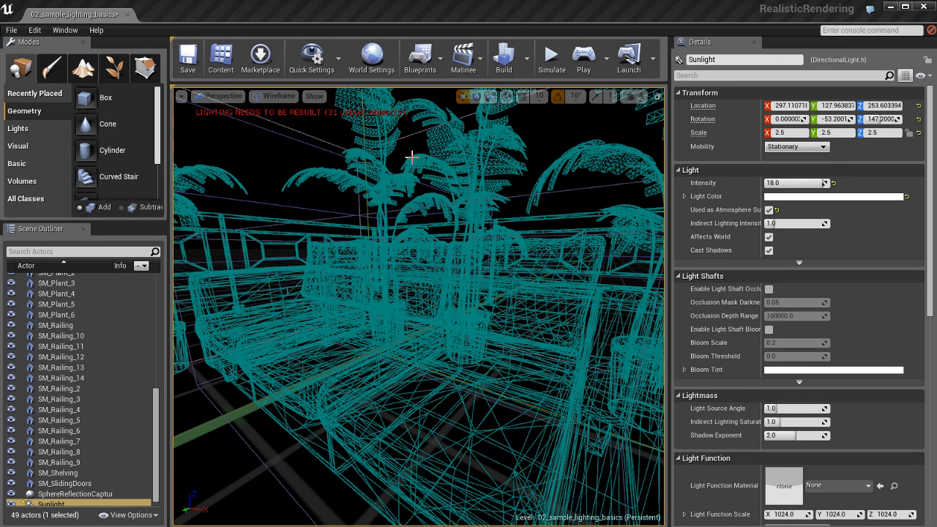
{"action": "key", "text": "alt+4"}
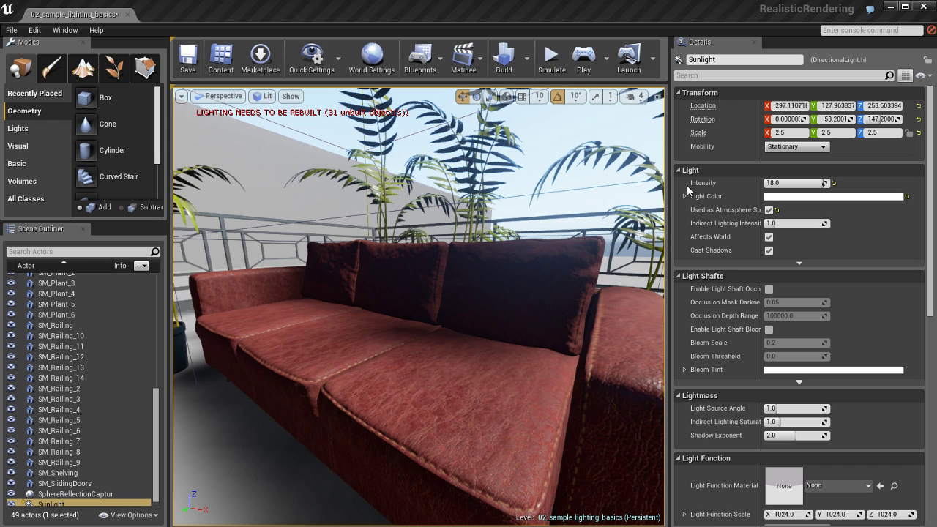
Step: Run Build Lighting Only to bake the lighting with the Sunlight at 18.0
{"action": "left_click", "coordinate": [527, 55]}
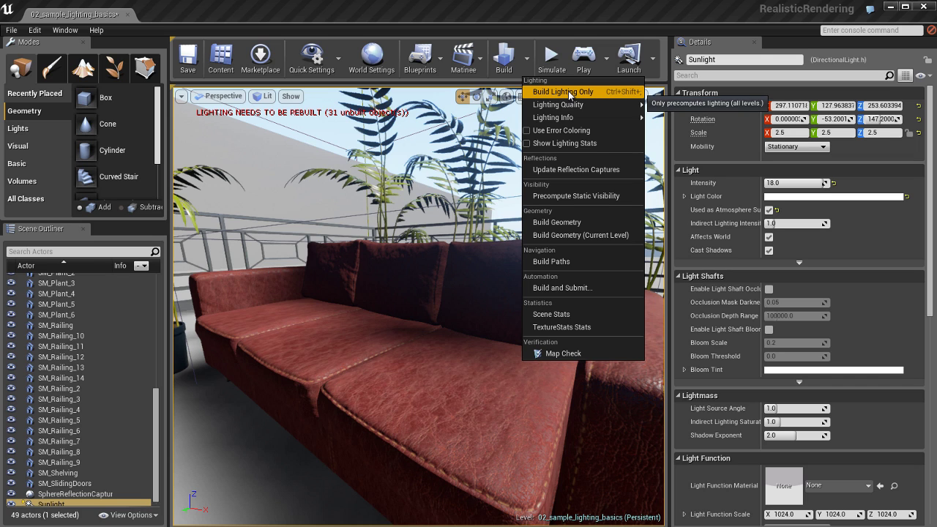
{"action": "mouse_move", "coordinate": [592, 106]}
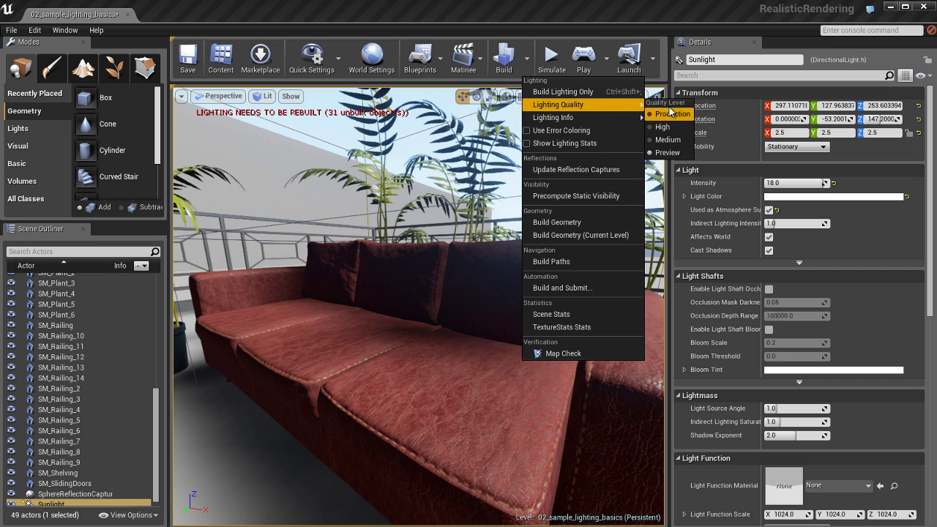
{"action": "left_click", "coordinate": [587, 93]}
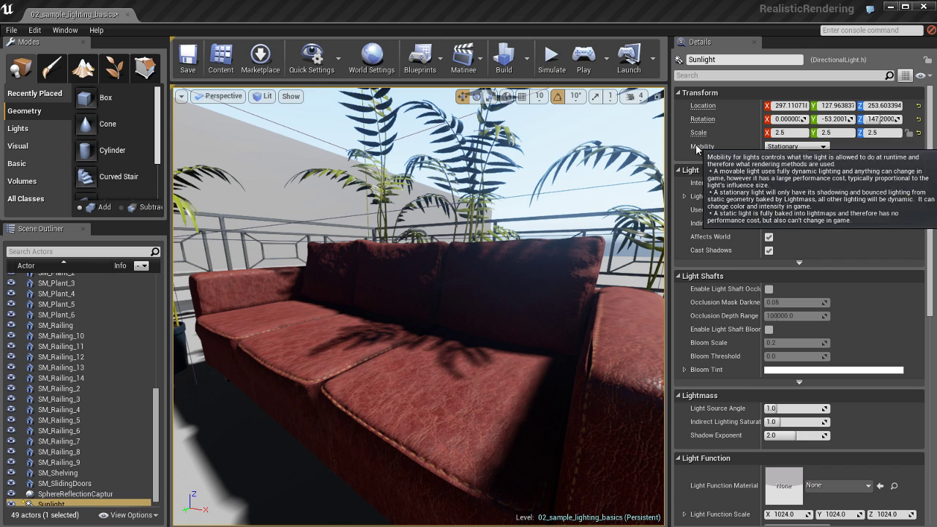
Step: Set the Sunlight's mobility to Stationary and rebuild the lighting
{"action": "left_click", "coordinate": [786, 148]}
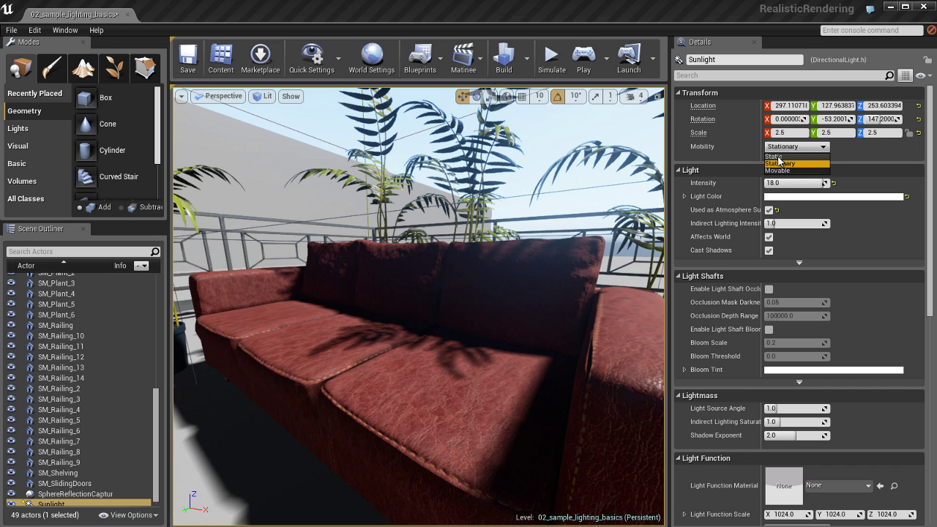
{"action": "left_click", "coordinate": [777, 156]}
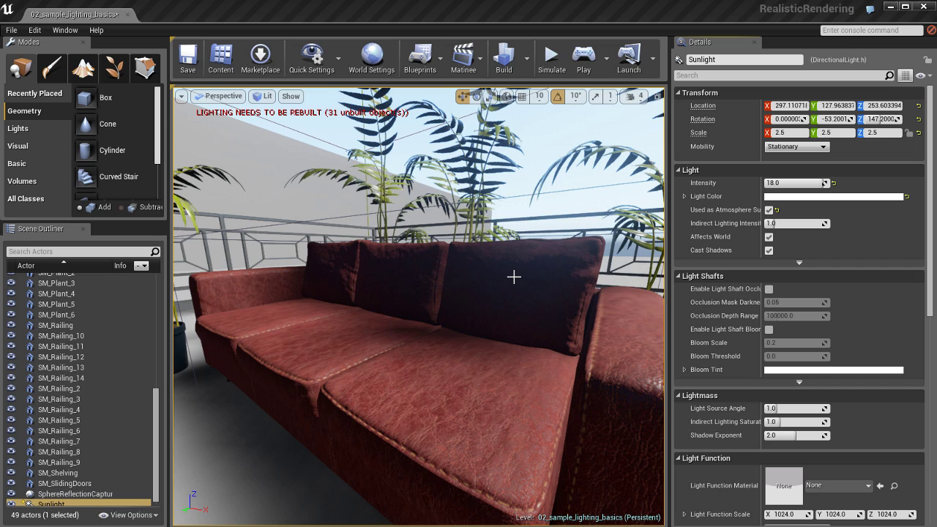
{"action": "key", "text": "ctrl+shift+semicolon"}
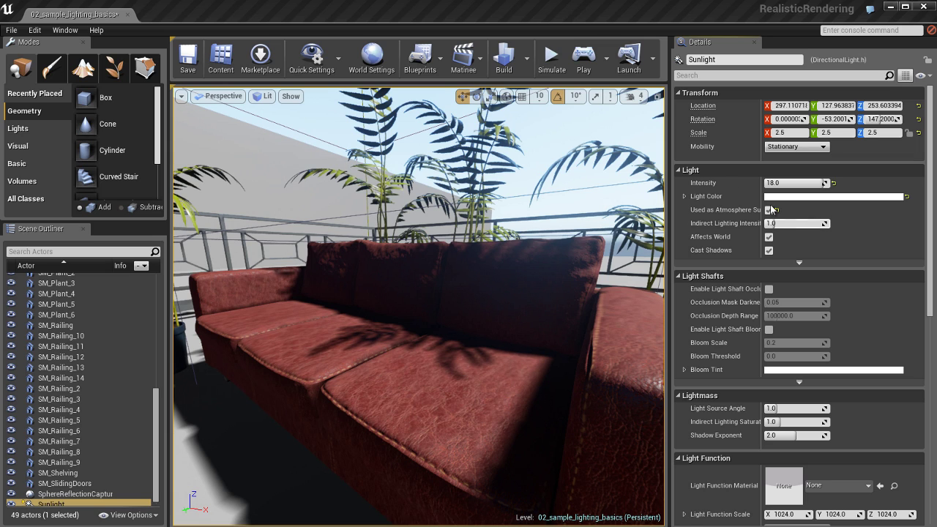
Step: Re-enter the Sunlight's intensity as 18.0
{"action": "left_click", "coordinate": [770, 182]}
{"action": "type", "text": "18"}
{"action": "key", "text": "Return"}
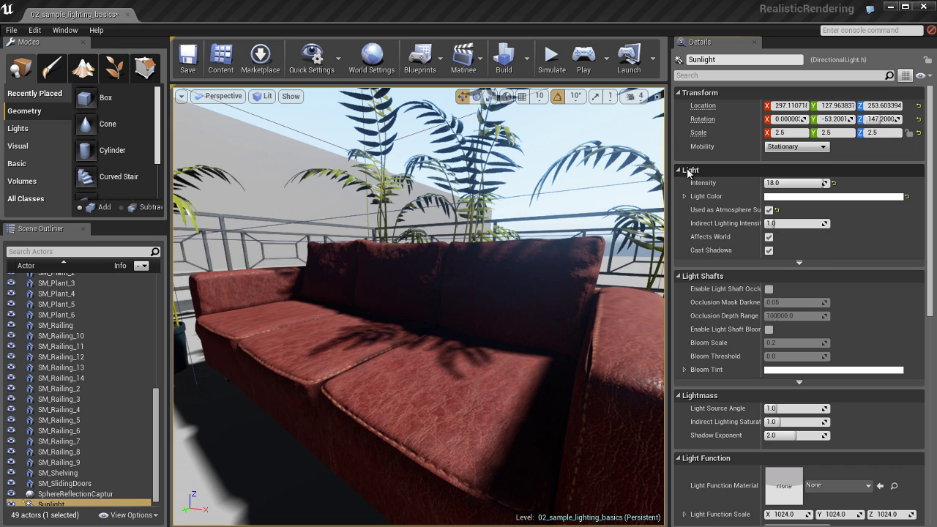
Step: Set Indirect Lighting Intensity to 20.0 and rebuild the lighting
{"action": "left_click", "coordinate": [726, 60]}
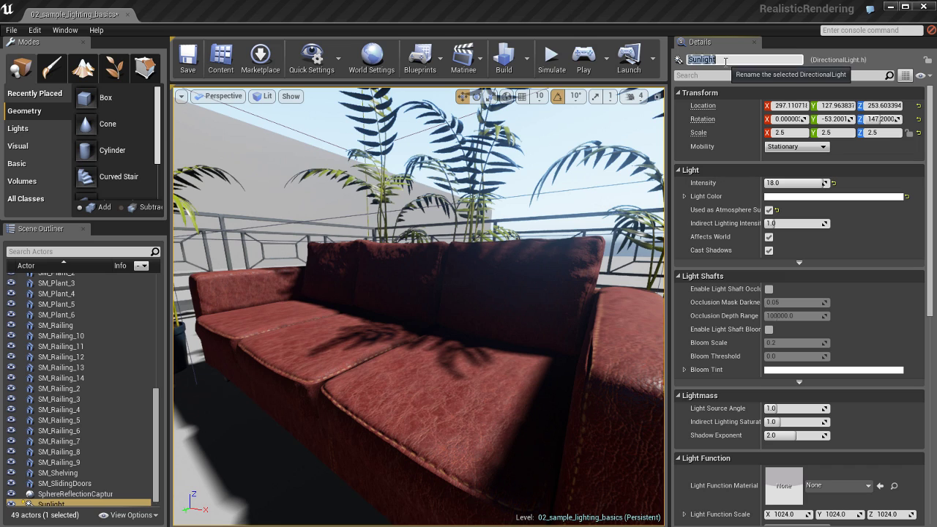
{"action": "left_click", "coordinate": [799, 222]}
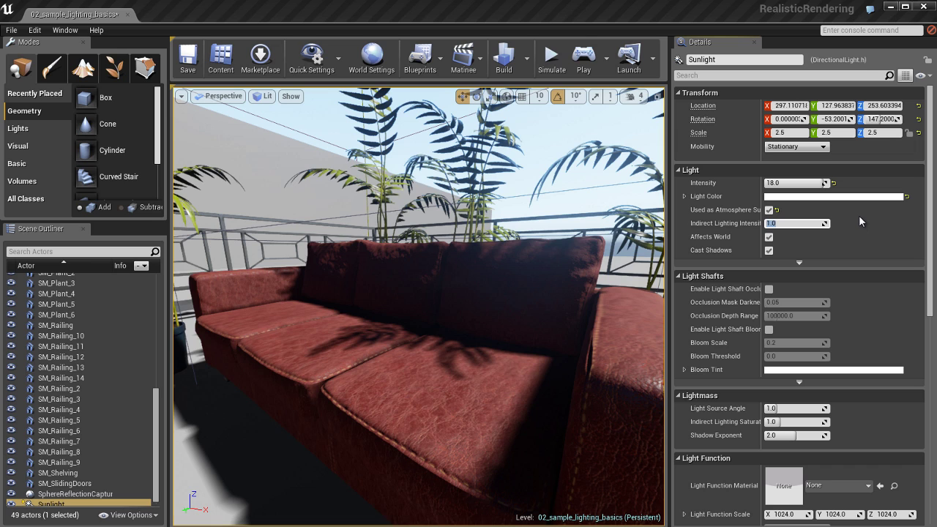
{"action": "type", "text": "20"}
{"action": "key", "text": "Return"}
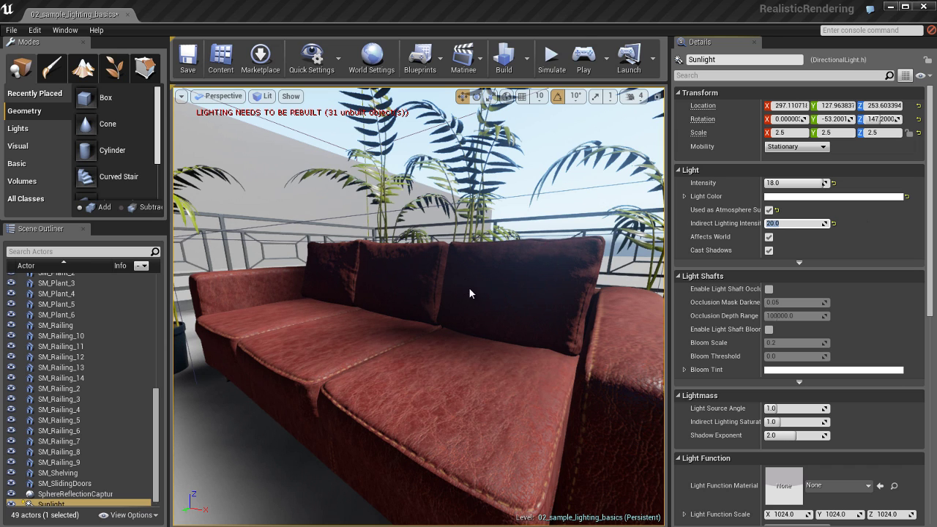
{"action": "key", "text": "ctrl+shift+semicolon"}
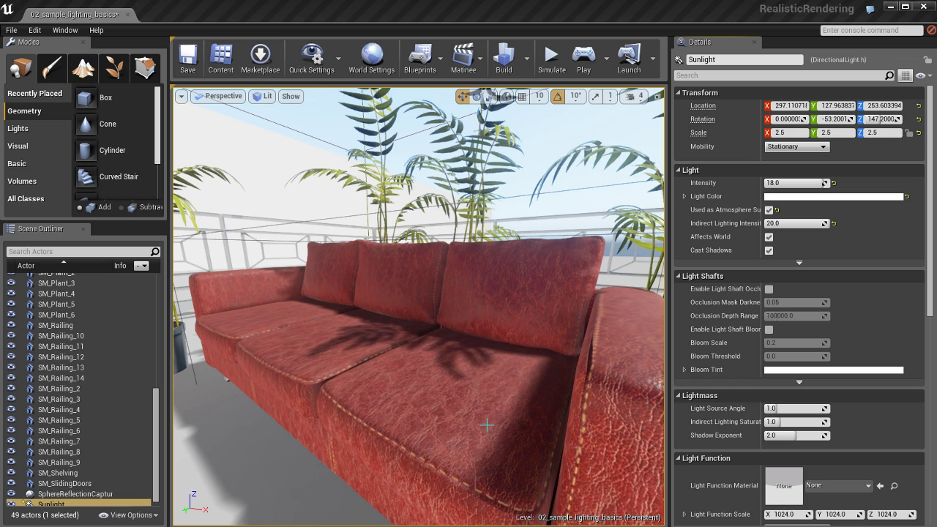
Step: Reset Indirect Lighting Intensity to its default 1.0 and rebuild the lighting
{"action": "left_click", "coordinate": [834, 223]}
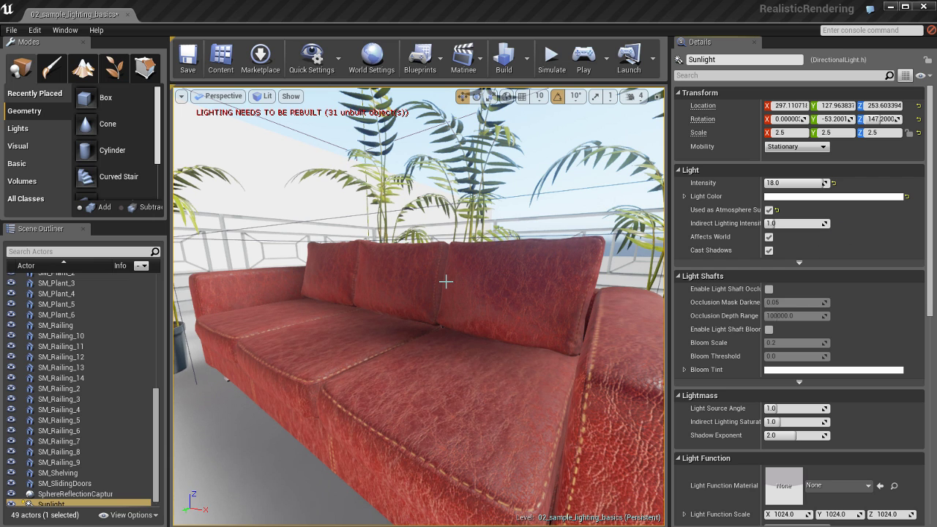
{"action": "key", "text": "ctrl+shift+semicolon"}
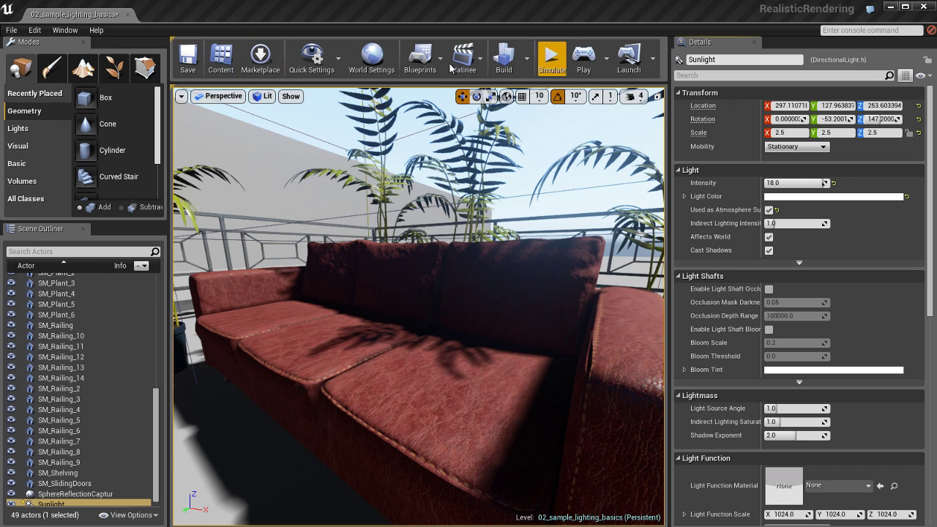
Step: Switch between the Sunlight's Details and the World Settings panel
{"action": "left_click", "coordinate": [378, 60]}
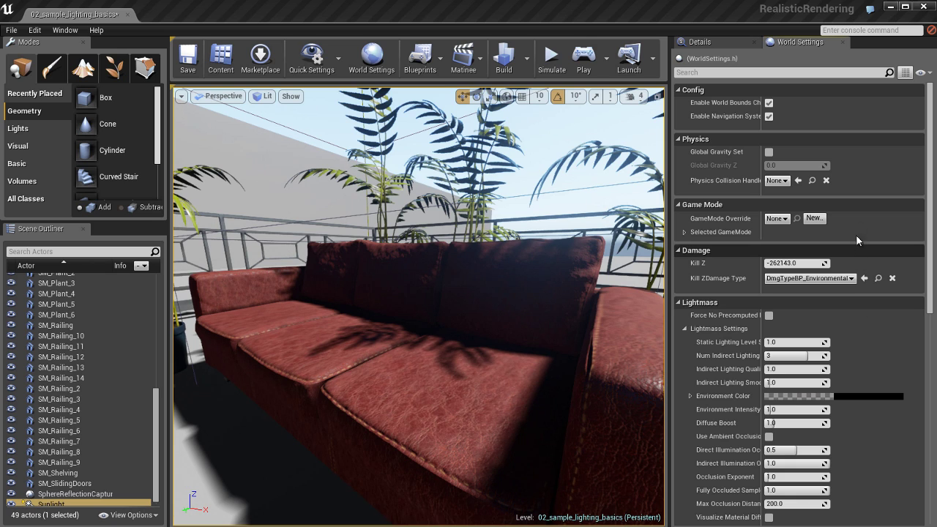
{"action": "left_click", "coordinate": [730, 45]}
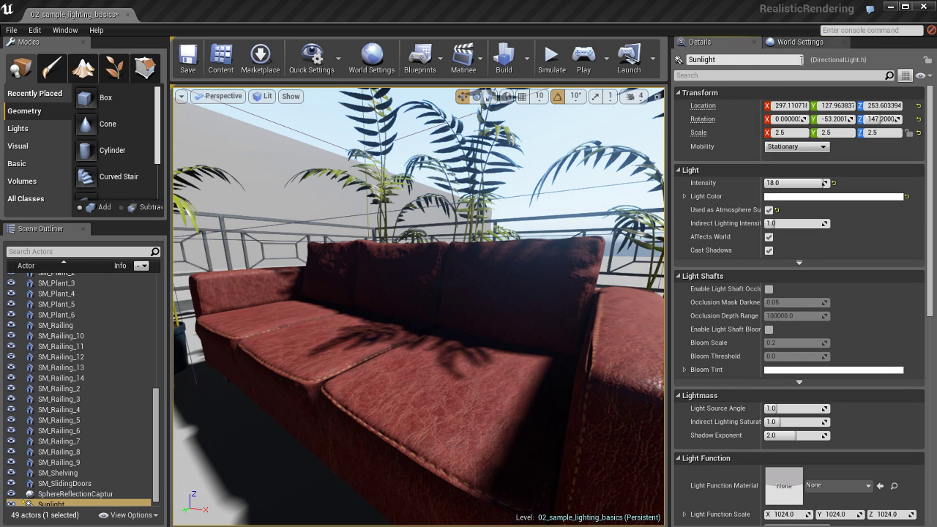
{"action": "left_click", "coordinate": [804, 42]}
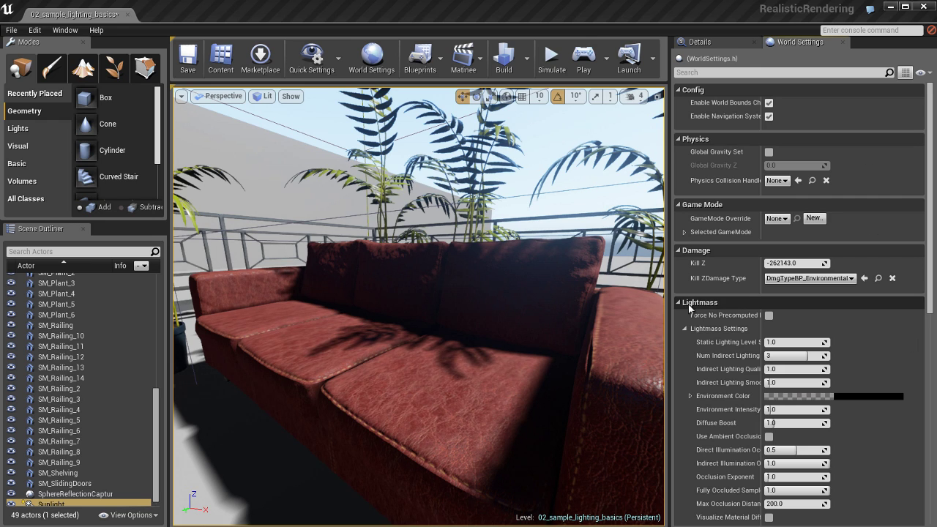
Step: Expand Lightmass > Lightmass Settings and widen the name column so labels read fully
{"action": "scroll", "coordinate": [727, 304], "scroll_direction": "down", "scroll_amount": 3}
{"action": "left_click", "coordinate": [716, 227]}
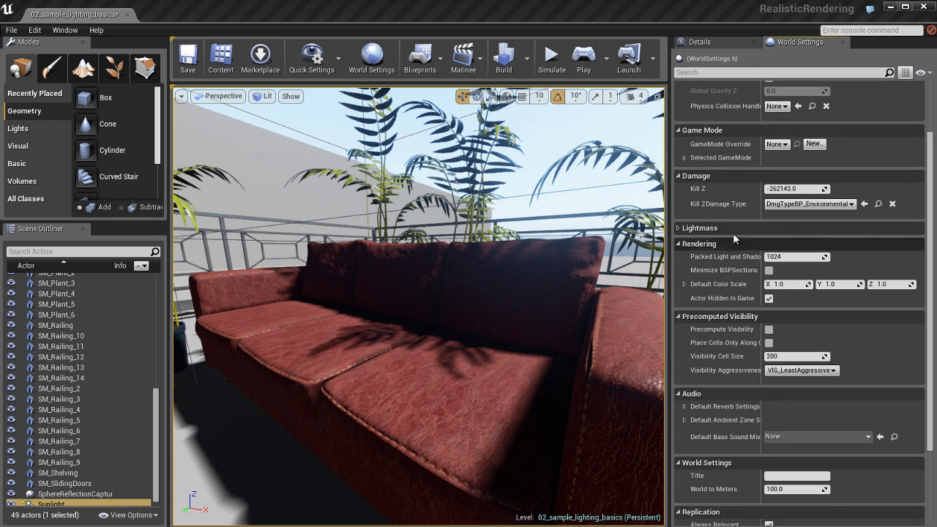
{"action": "left_click", "coordinate": [718, 226]}
{"action": "scroll", "coordinate": [723, 241], "scroll_direction": "down", "scroll_amount": 2}
{"action": "scroll", "coordinate": [723, 241], "scroll_direction": "down", "scroll_amount": 1}
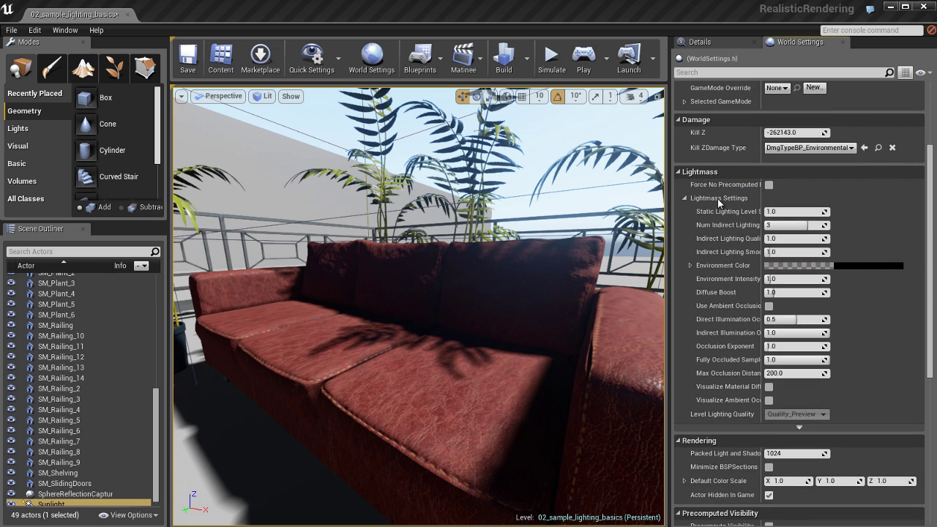
{"action": "left_click", "coordinate": [717, 199]}
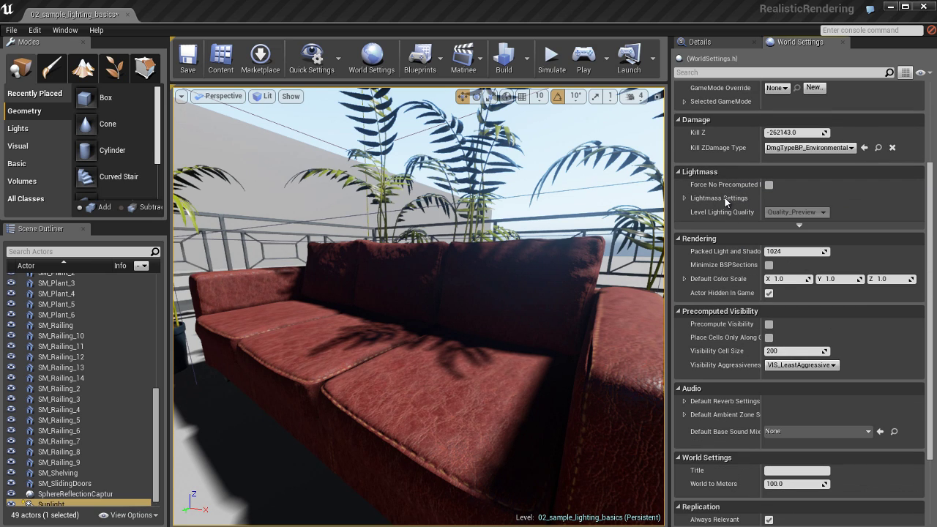
{"action": "left_click", "coordinate": [724, 196]}
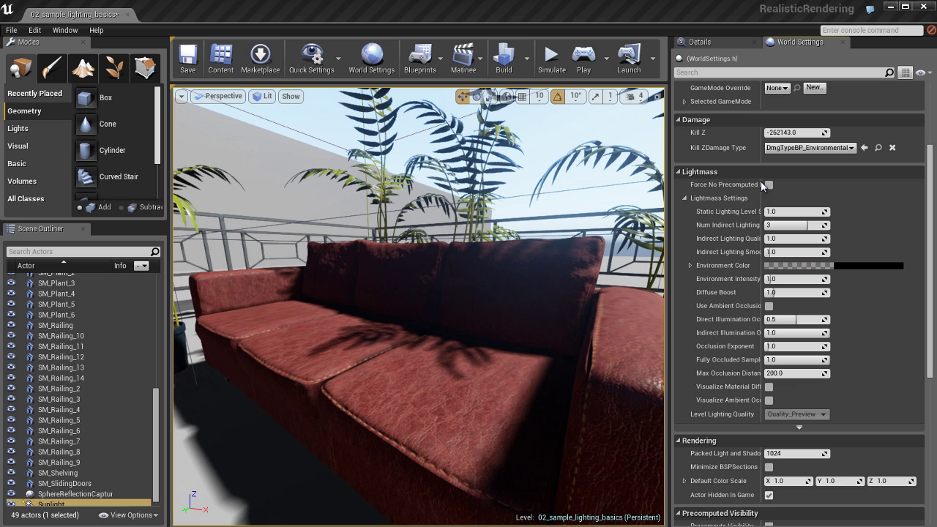
{"action": "left_click_drag", "start_coordinate": [760, 183], "coordinate": [812, 184]}
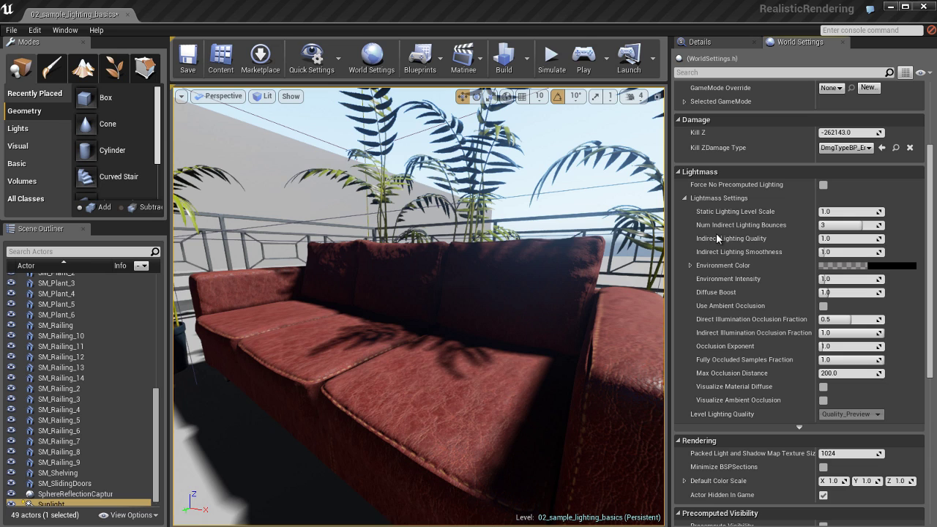
Step: Set Num Indirect Lighting Bounces to 1 and rebake the lighting
{"action": "mouse_move", "coordinate": [735, 225]}
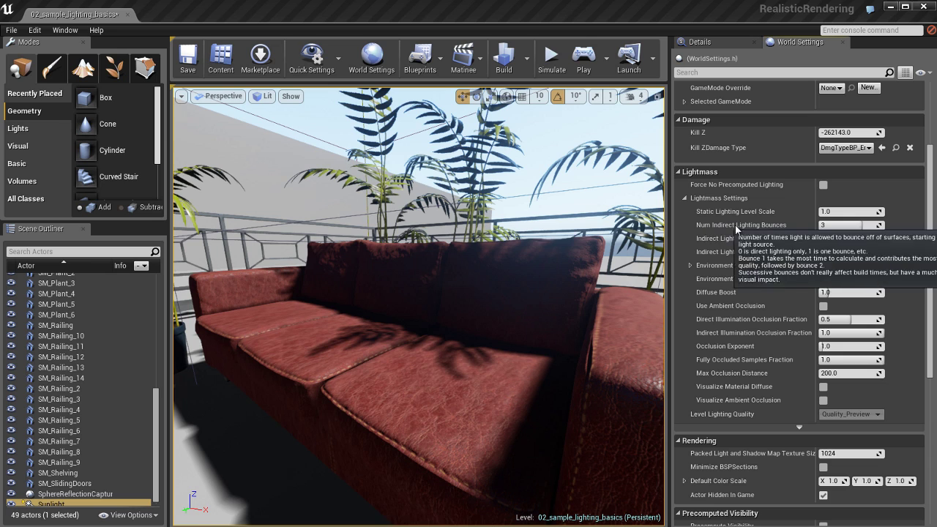
{"action": "left_click", "coordinate": [851, 224]}
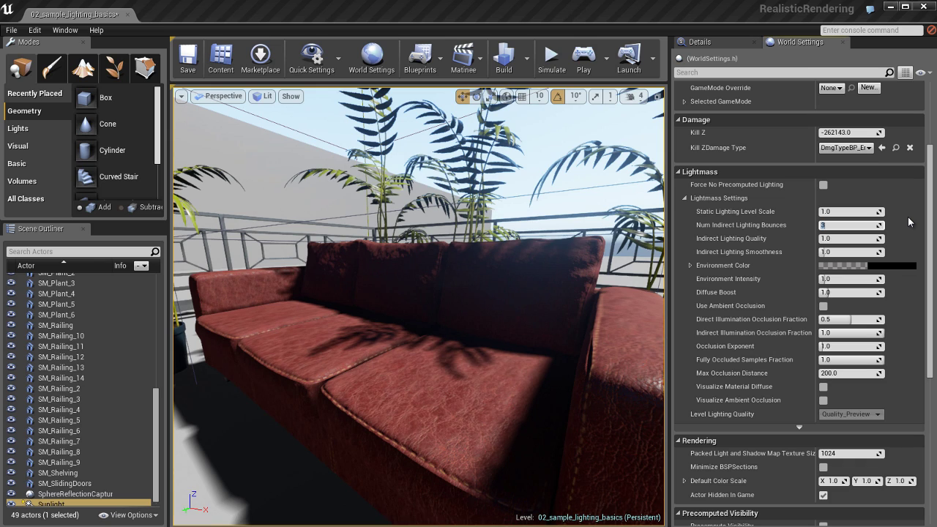
{"action": "type", "text": "1"}
{"action": "key", "text": "ctrl+shift+semicolon"}
Step: Set Num Indirect Lighting Bounces to 0 and rebake the lighting
{"action": "left_click", "coordinate": [848, 226]}
{"action": "type", "text": "0"}
{"action": "key", "text": "ctrl+shift+semicolon"}
Step: Pick a bright blue as the Lightmass Environment Color
{"action": "left_click", "coordinate": [904, 265]}
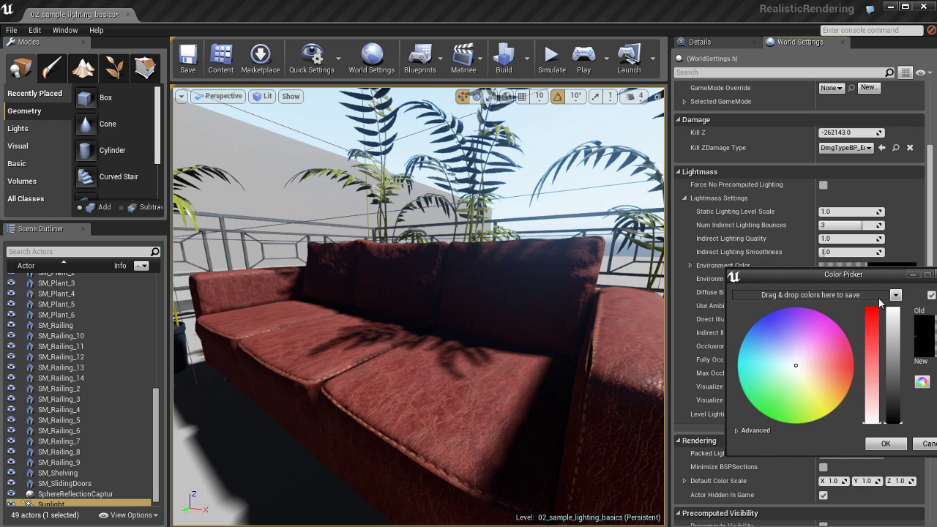
{"action": "left_click_drag", "start_coordinate": [769, 353], "coordinate": [746, 341]}
{"action": "left_click_drag", "start_coordinate": [893, 420], "coordinate": [862, 301]}
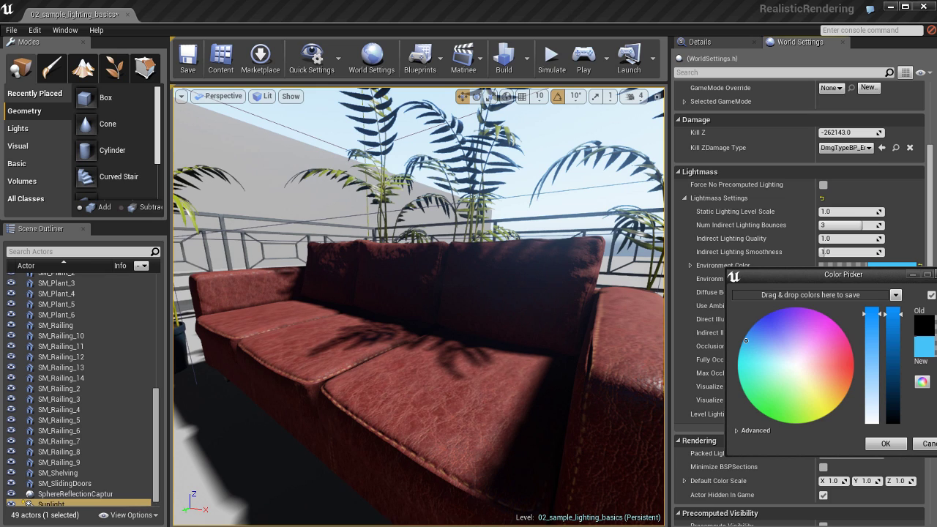
{"action": "left_click", "coordinate": [711, 260]}
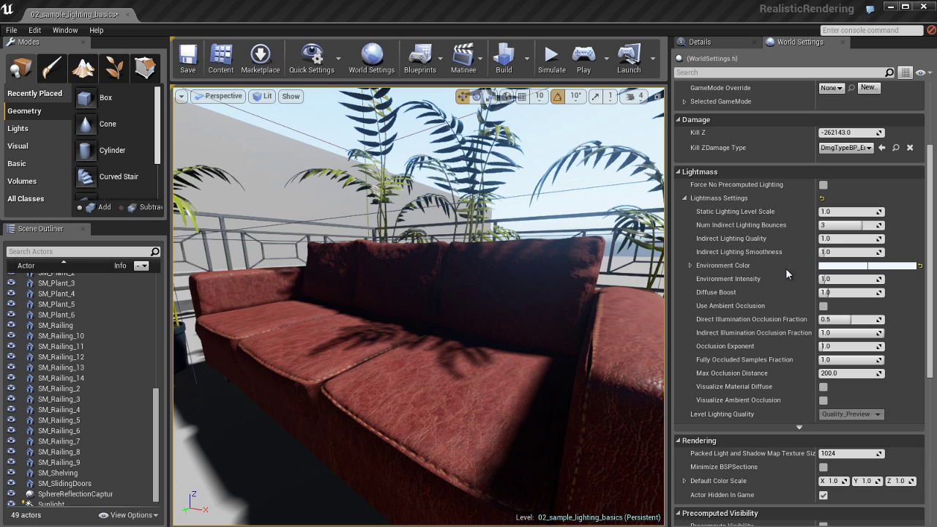
Step: Adjust the Environment Color's saturation to a light sky blue
{"action": "left_click", "coordinate": [908, 267]}
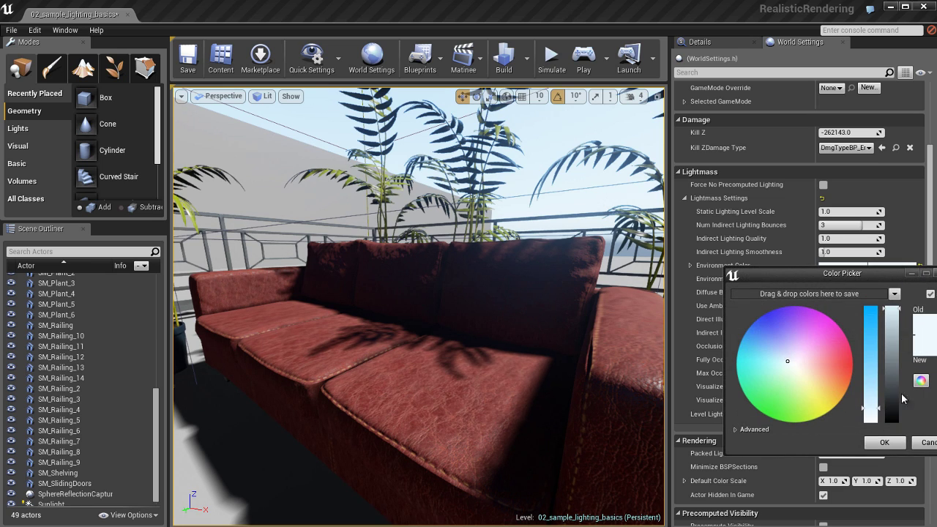
{"action": "left_click_drag", "start_coordinate": [875, 407], "coordinate": [874, 378]}
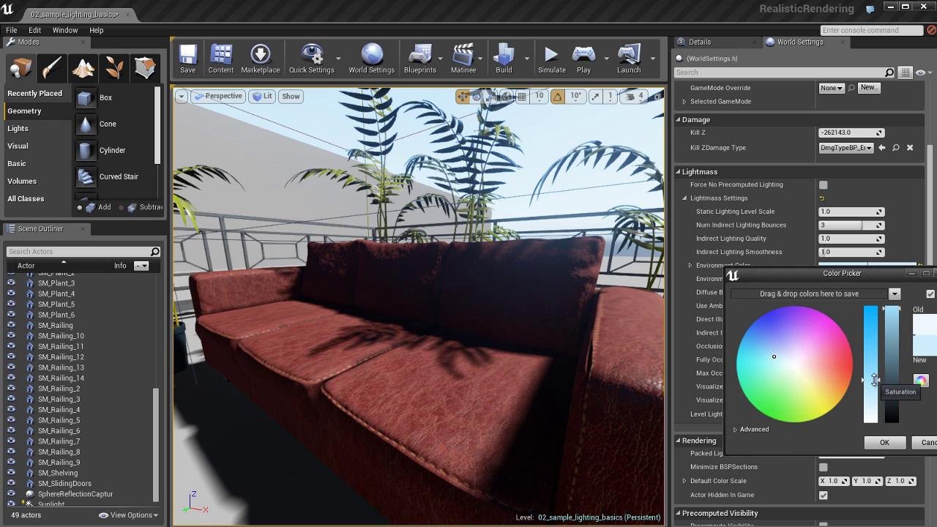
{"action": "left_click", "coordinate": [884, 442]}
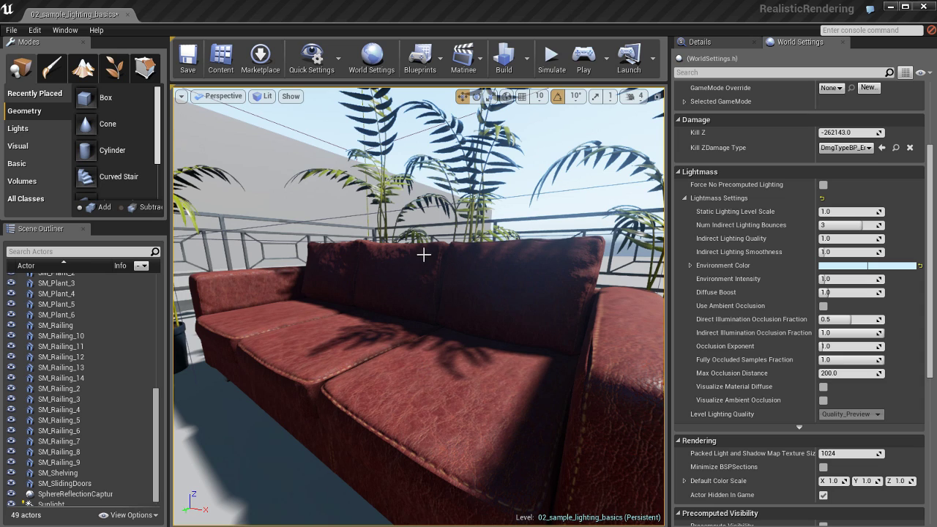
Step: Switch the viewport to Detail Lighting, set Environment Intensity to 5.0, and rebake the lighting
{"action": "left_click", "coordinate": [264, 96]}
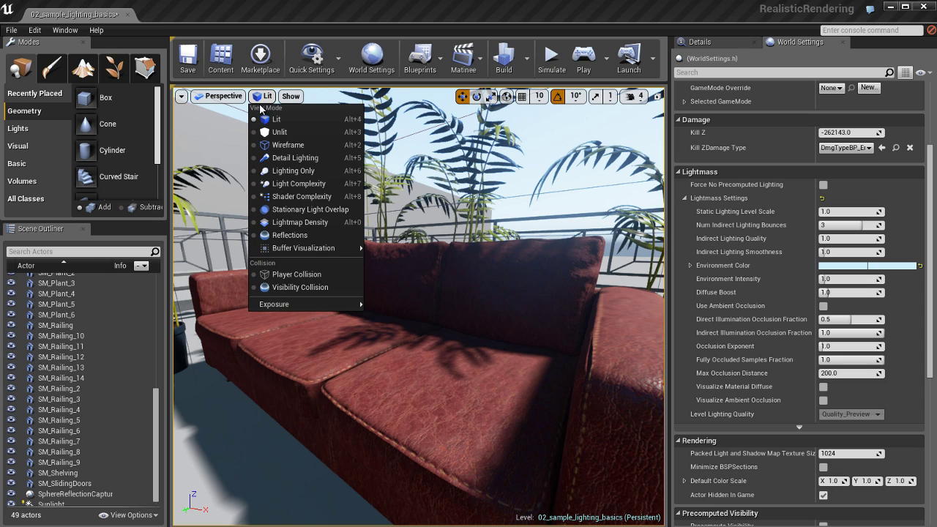
{"action": "left_click", "coordinate": [300, 161]}
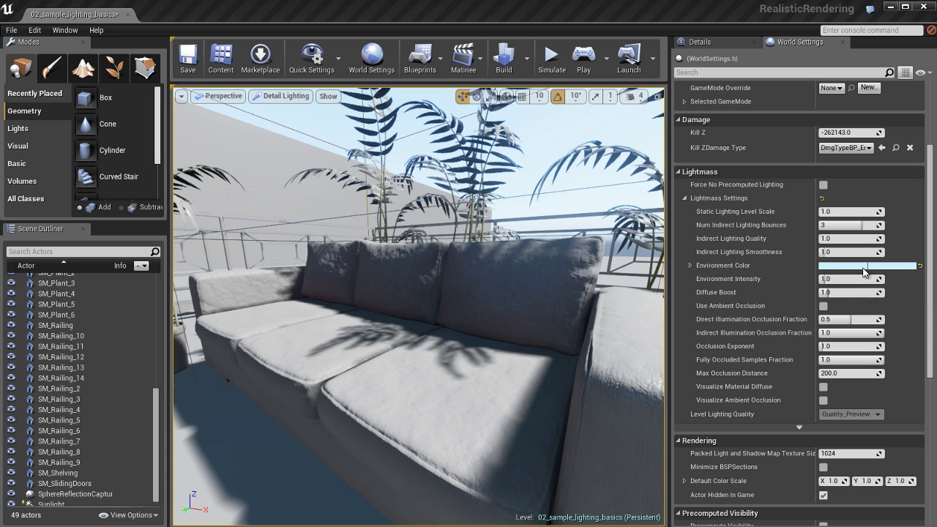
{"action": "left_click", "coordinate": [852, 281]}
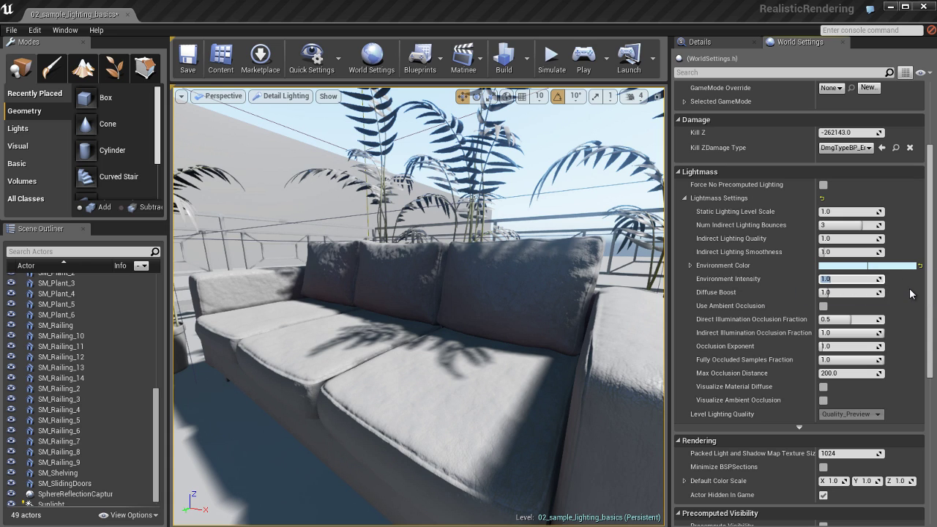
{"action": "type", "text": "5"}
{"action": "key", "text": "Return"}
{"action": "key", "text": "ctrl+shift+semicolon"}
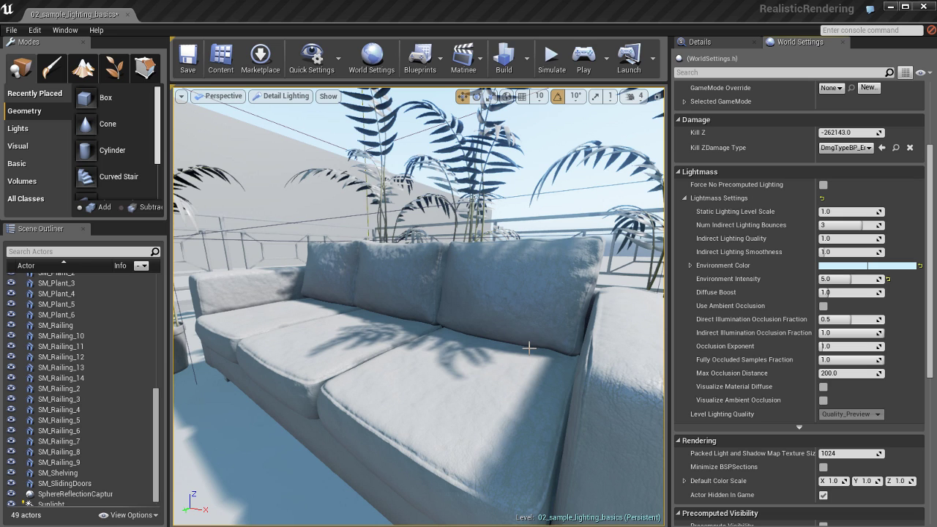
Step: Compare the sofa in Lit and Detail Lighting views, ending in the lighting-only view
{"action": "key", "text": "alt+4"}
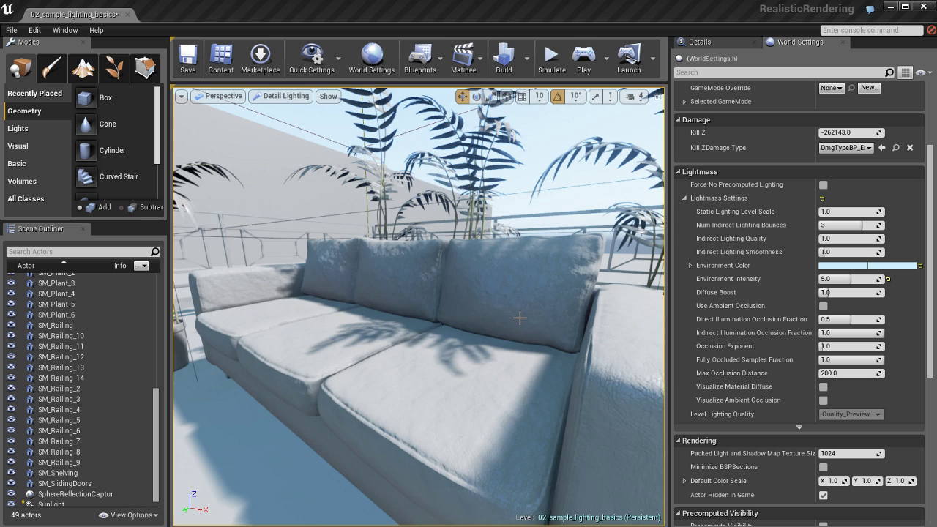
{"action": "right_click_drag", "start_coordinate": [521, 377], "coordinate": [547, 361]}
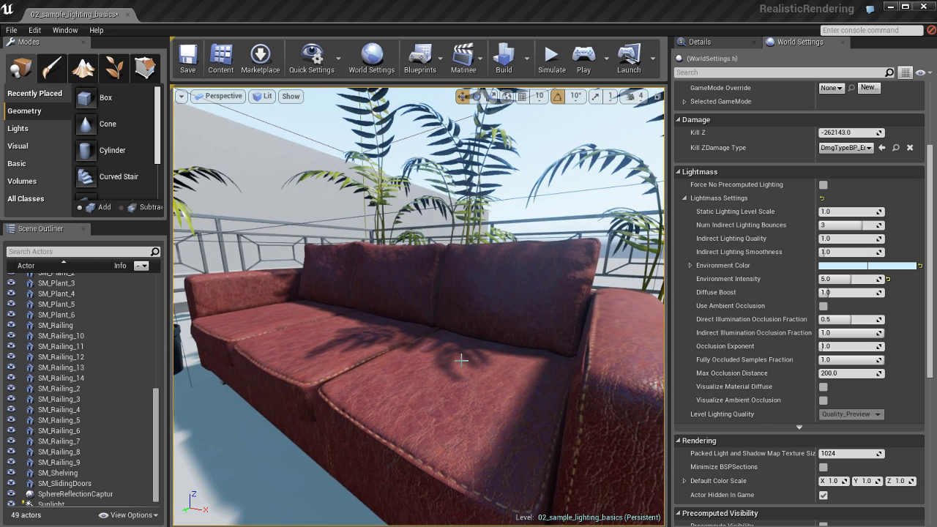
{"action": "key", "text": "alt+5"}
{"action": "key", "text": "alt+4"}
{"action": "key", "text": "alt+5"}
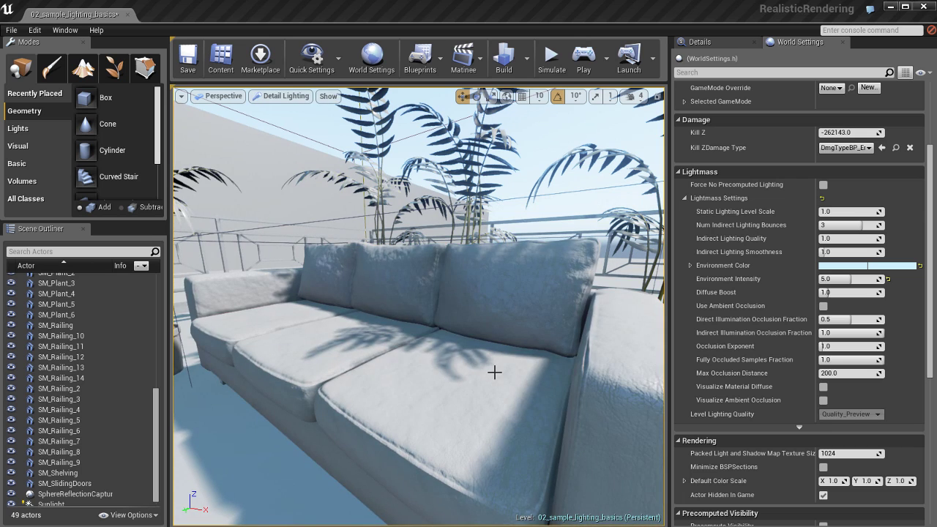
{"action": "key", "text": "alt+4"}
{"action": "key", "text": "alt+5"}
Step: Set Lightmass Environment Intensity to 1.0 and rebuild the lighting
{"action": "left_click", "coordinate": [865, 280]}
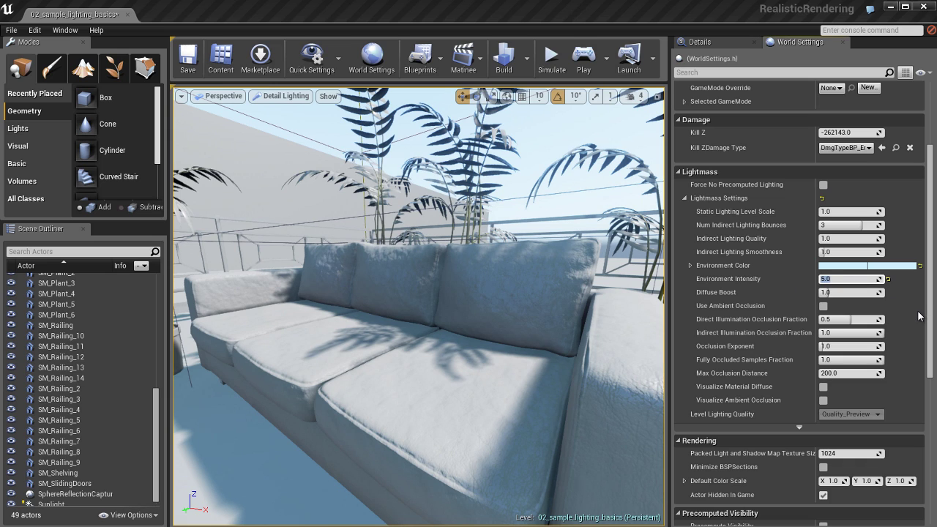
{"action": "key", "text": "Return"}
{"action": "key", "text": "ctrl+shift+semicolon"}
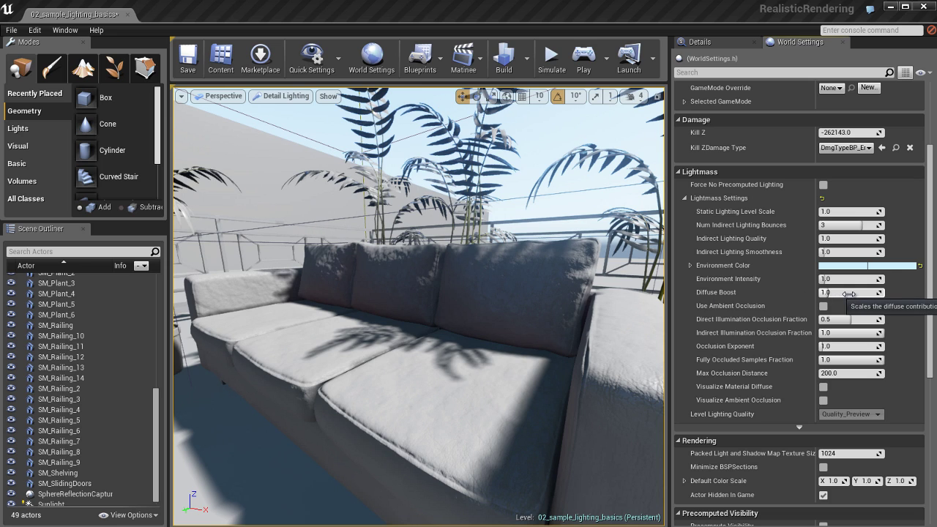
Step: Set Diffuse Boost to 10, rebuild lighting, and compare the Lit and lighting-only views
{"action": "left_click", "coordinate": [854, 293]}
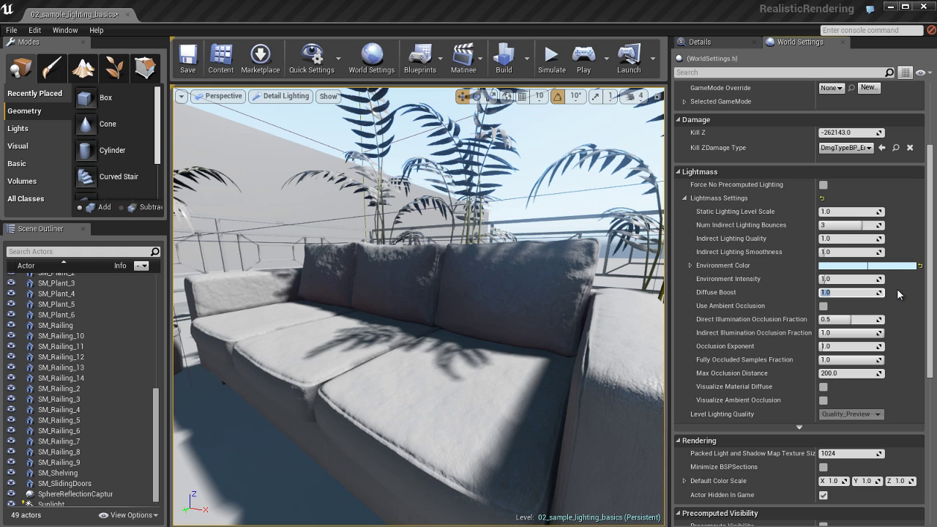
{"action": "type", "text": "10"}
{"action": "key", "text": "Return"}
{"action": "key", "text": "ctrl+shift+semicolon"}
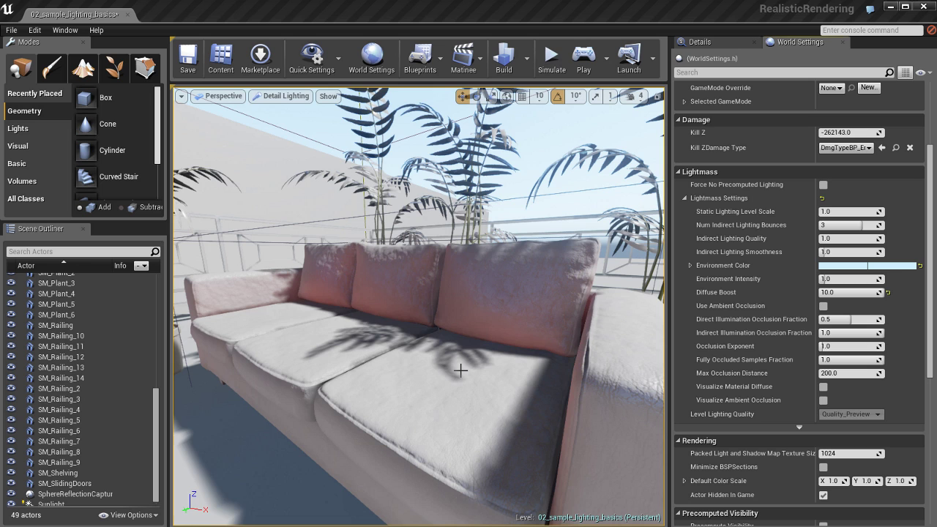
{"action": "key", "text": "alt+4"}
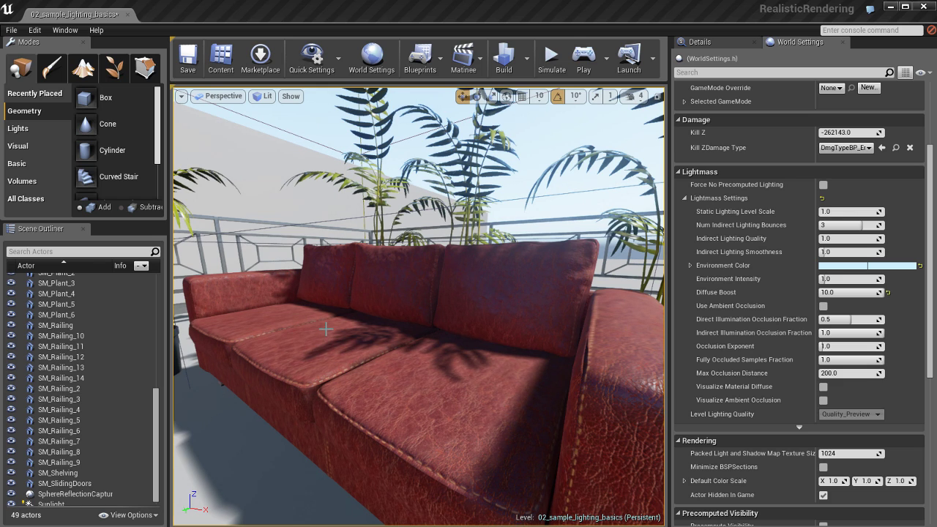
{"action": "key", "text": "alt+5"}
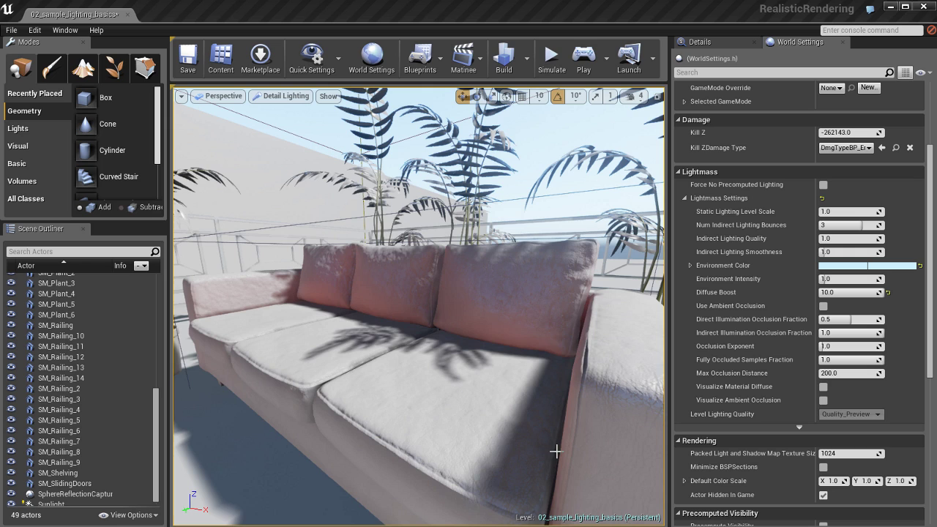
Step: Enable Use Ambient Occlusion and rebake, then reset Diffuse Boost to 1.0 and rebake again
{"action": "left_click", "coordinate": [823, 306]}
{"action": "key", "text": "ctrl+shift+semicolon"}
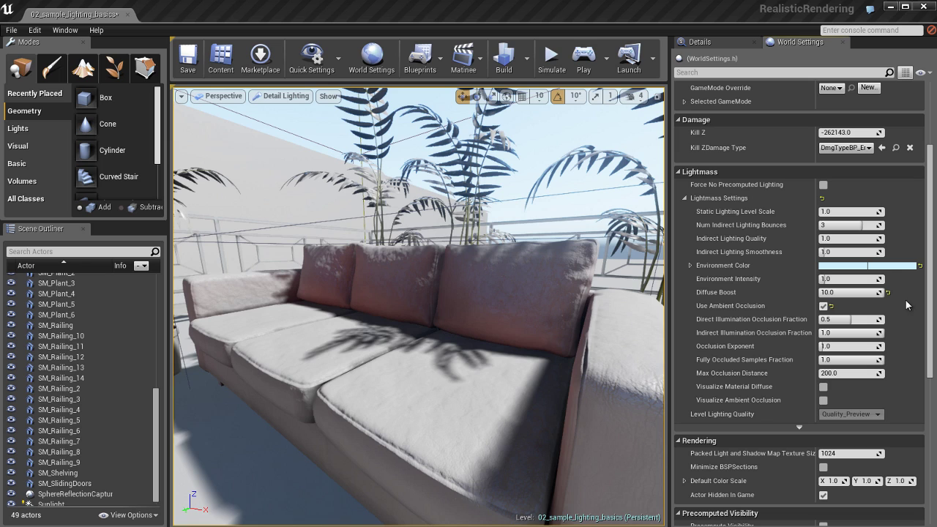
{"action": "left_click", "coordinate": [849, 292]}
{"action": "type", "text": "1.0"}
{"action": "key", "text": "Return"}
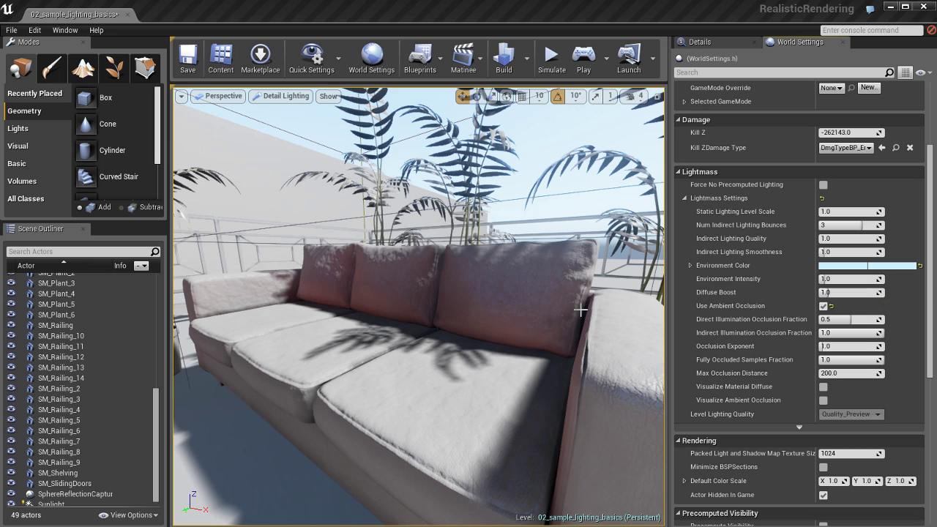
{"action": "key", "text": "ctrl+shift+semicolon"}
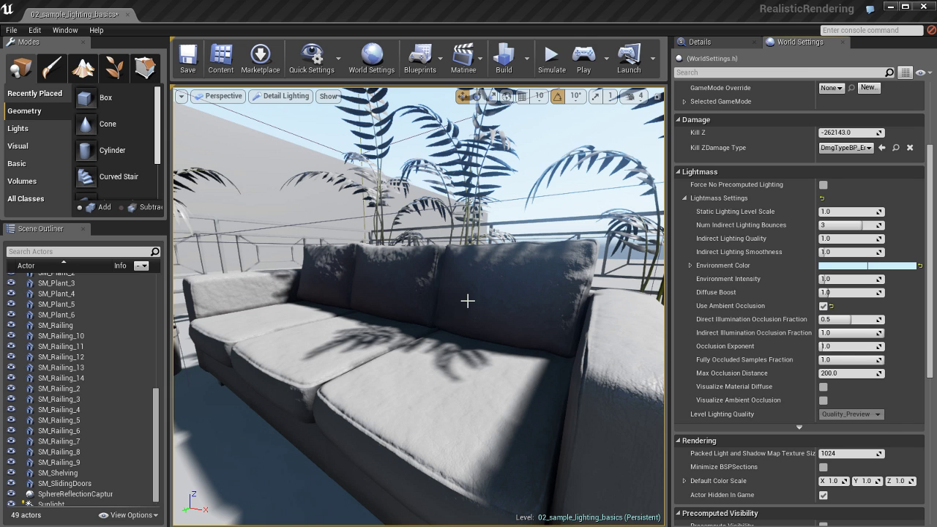
Step: Toggle between Lit and Detail Lighting views to compare the rebaked sofa
{"action": "key", "text": "alt+4"}
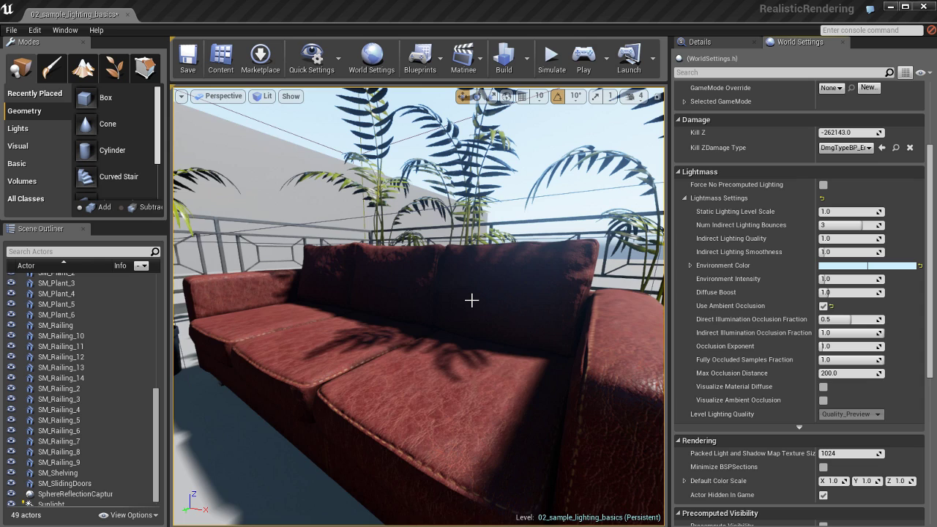
{"action": "key", "text": "alt+5"}
{"action": "key", "text": "alt+4"}
{"action": "key", "text": "alt+5"}
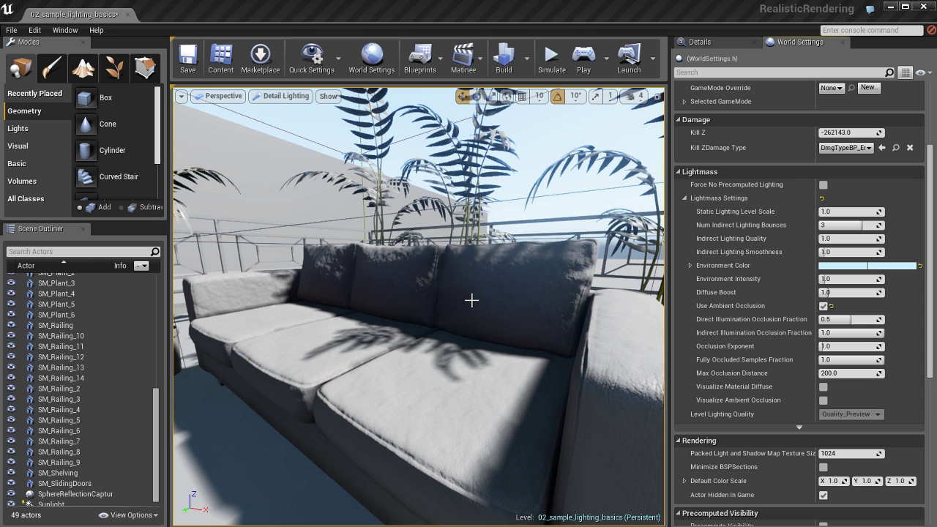
Step: Select the Sunlight actor in the Details panel and widen the property name column
{"action": "left_click", "coordinate": [699, 42]}
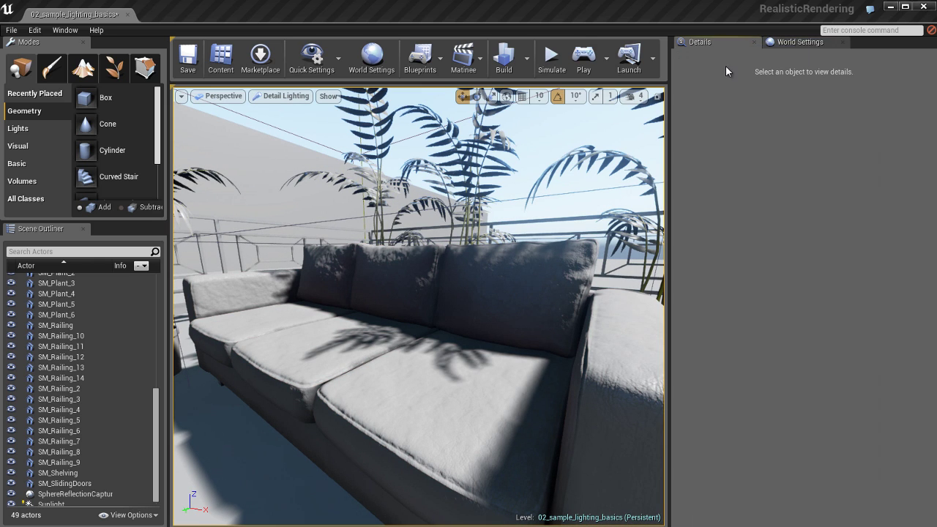
{"action": "scroll", "coordinate": [77, 446], "scroll_direction": "down", "scroll_amount": 1}
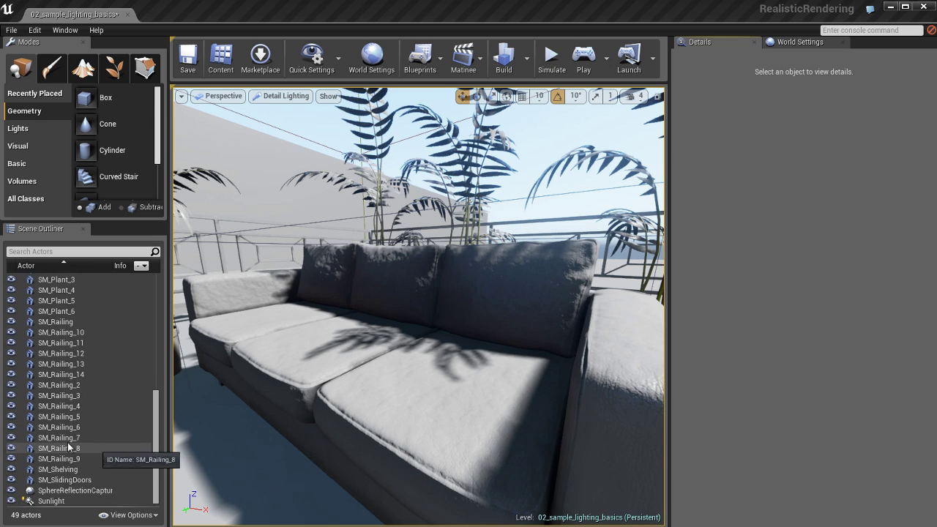
{"action": "left_click", "coordinate": [51, 501]}
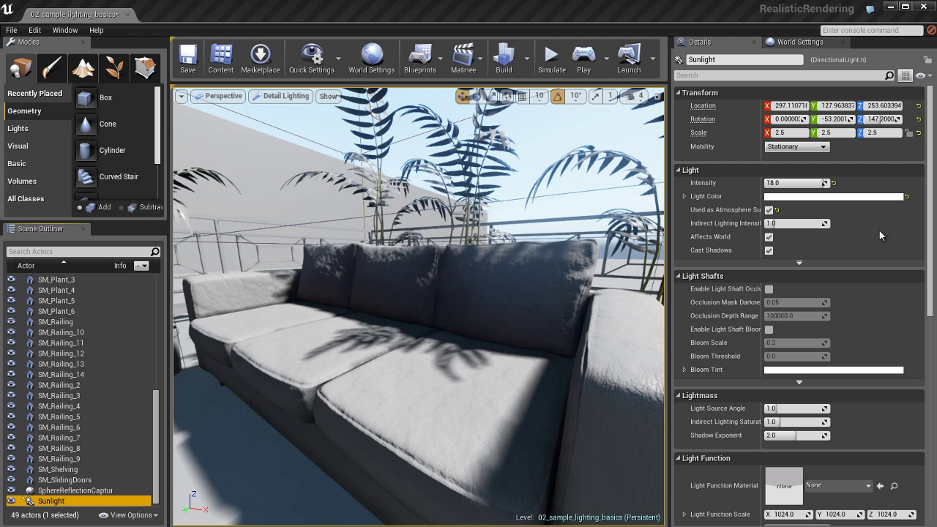
{"action": "mouse_move", "coordinate": [759, 223]}
{"action": "left_click_drag", "start_coordinate": [761, 178], "coordinate": [788, 178]}
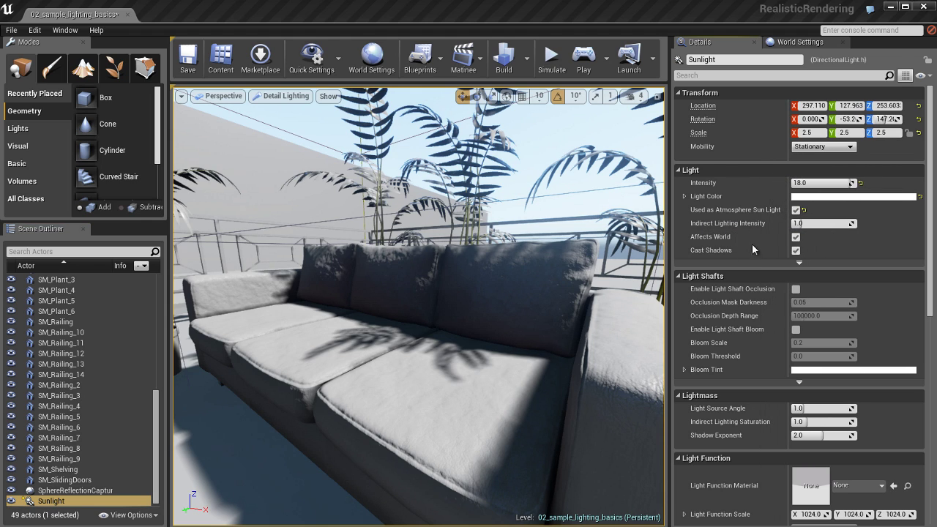
Step: Set the Sunlight's Indirect Lighting Intensity to 10 and rebuild the lighting
{"action": "left_click", "coordinate": [832, 222]}
{"action": "type", "text": "10"}
{"action": "key", "text": "Return"}
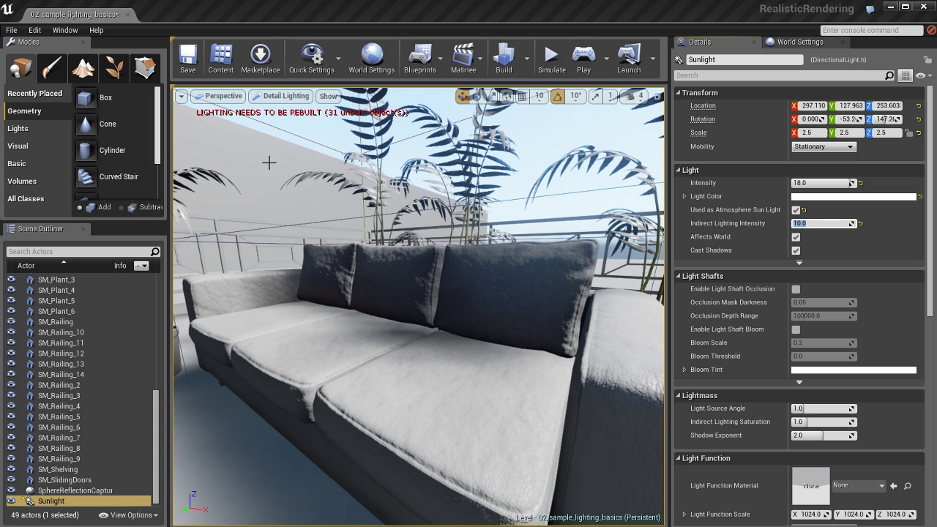
{"action": "key", "text": "ctrl+shift+semicolon"}
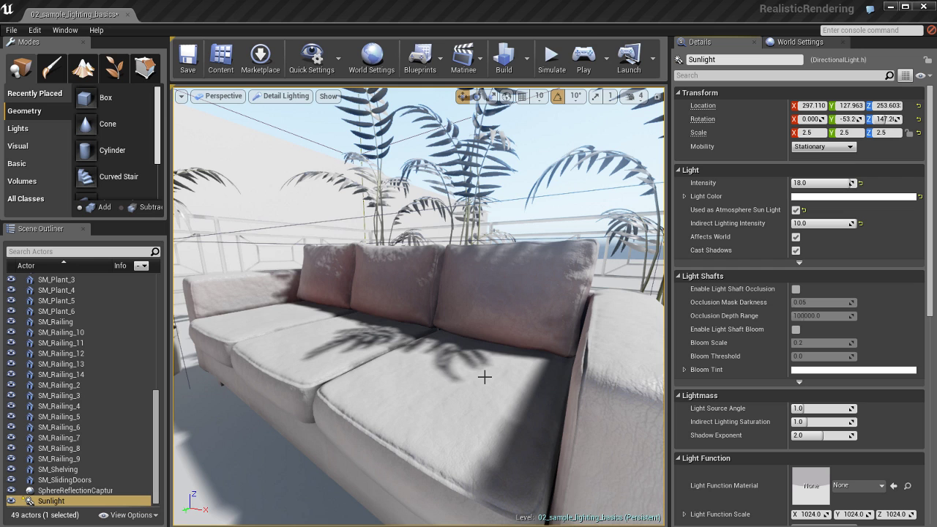
Step: View the sofa in Lit mode, tilt the camera slightly, and return to World Settings
{"action": "key", "text": "alt+4"}
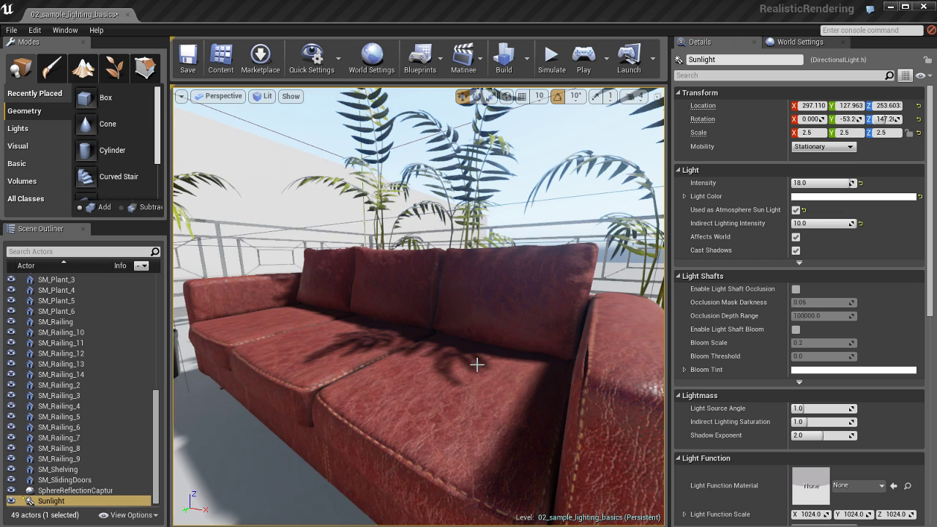
{"action": "right_click_drag", "start_coordinate": [476, 365], "coordinate": [477, 370]}
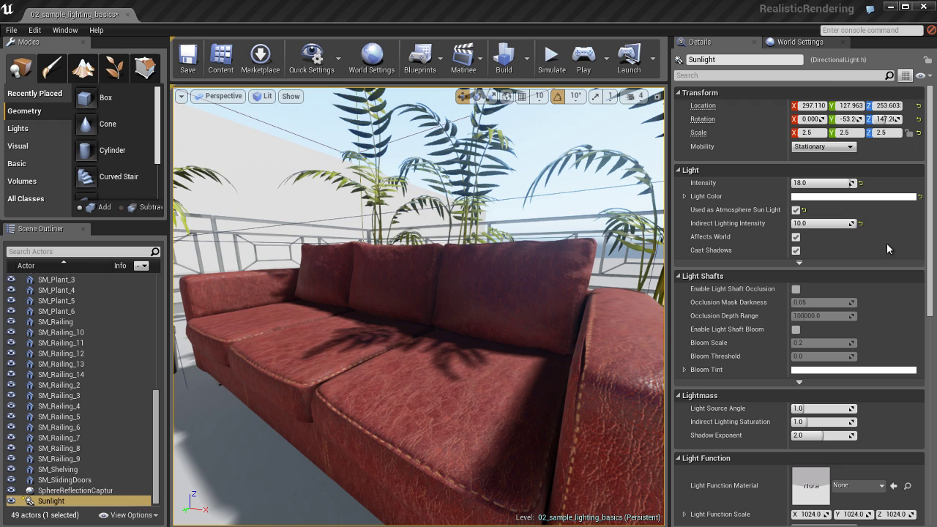
{"action": "left_click", "coordinate": [799, 42]}
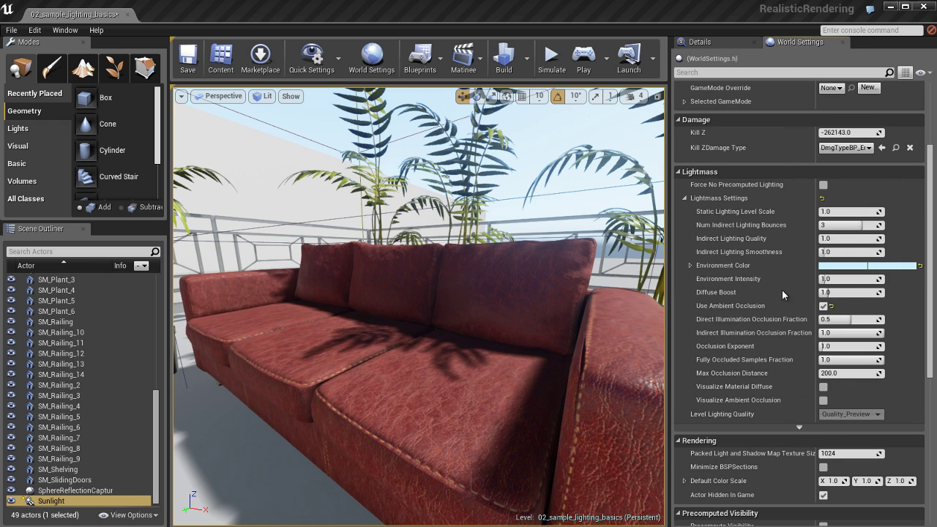